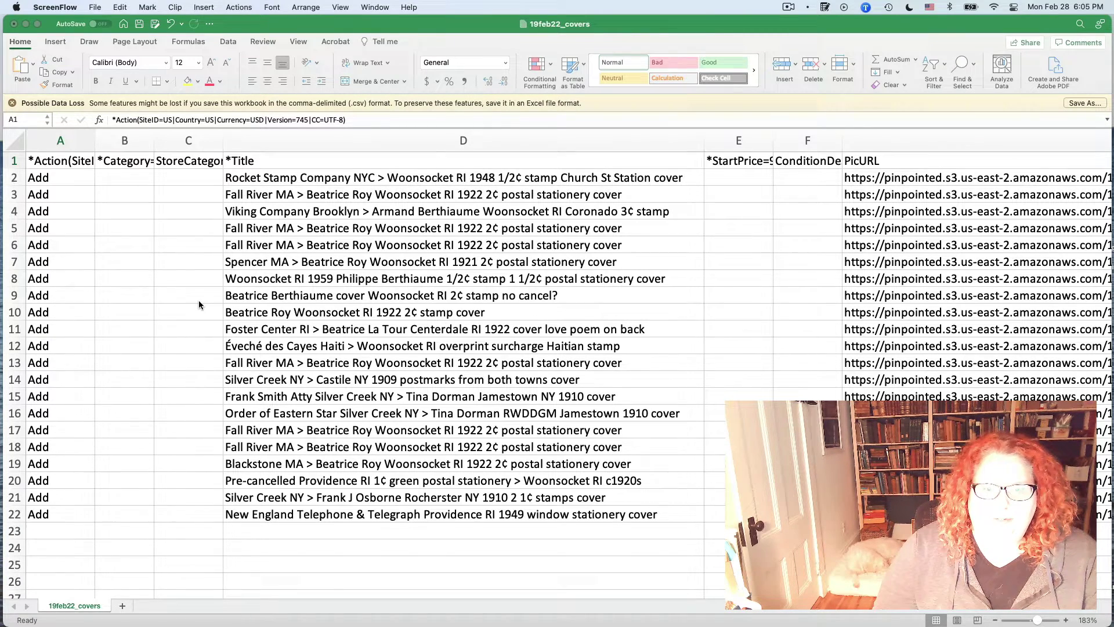
Inspect the *Category=689 header in B1 and the empty Category cell below it
scroll(199, 305, up, 1)
scroll(199, 304, right, 3)
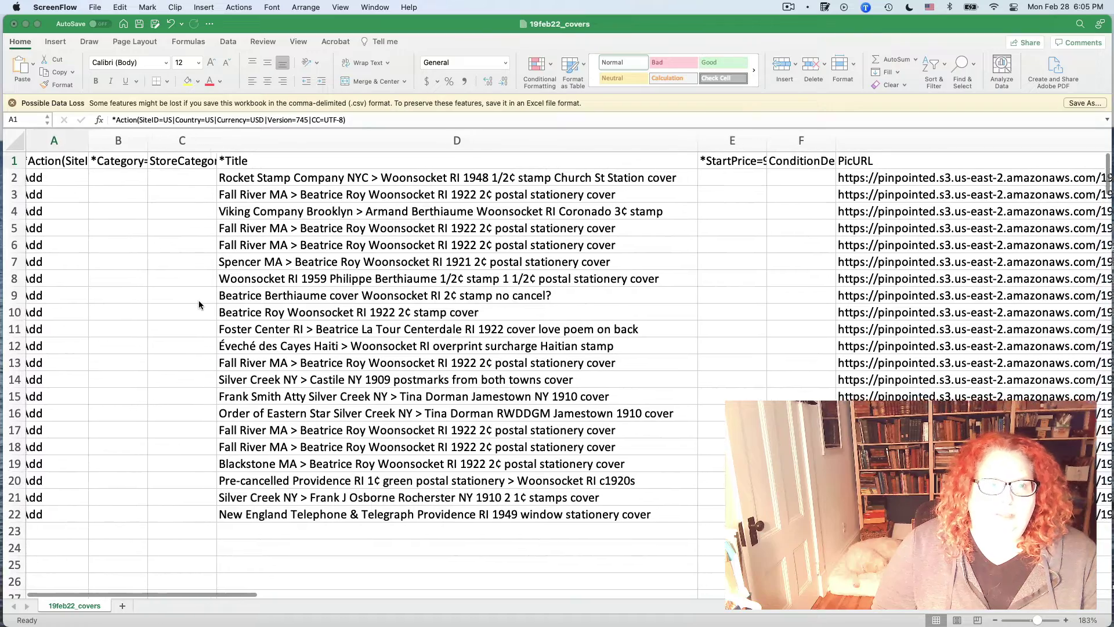
scroll(199, 305, right, 10)
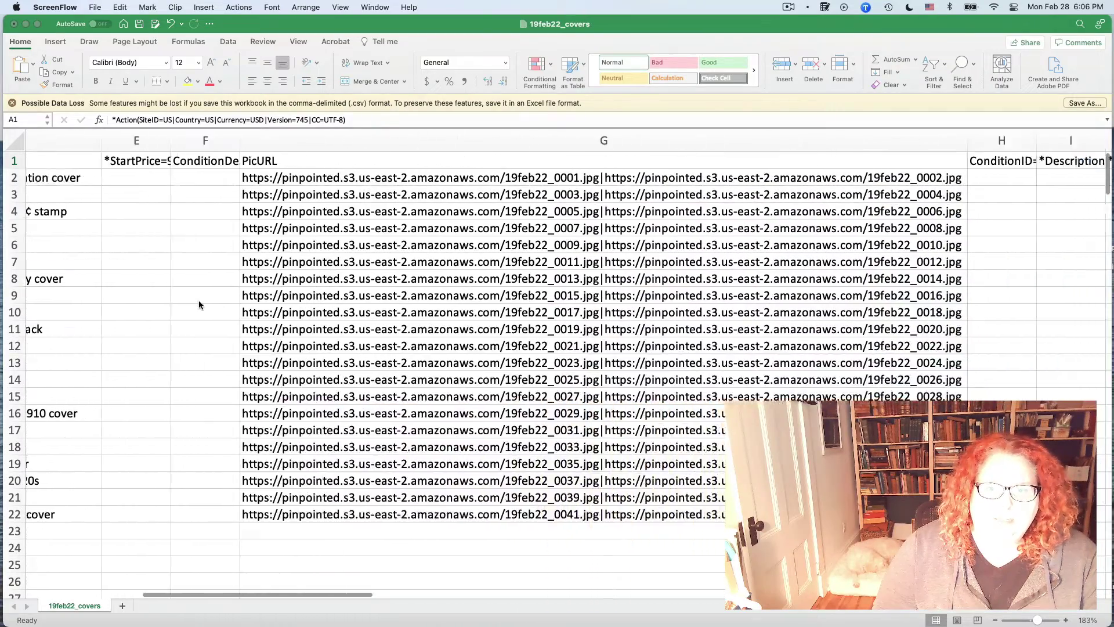
scroll(199, 304, right, 15)
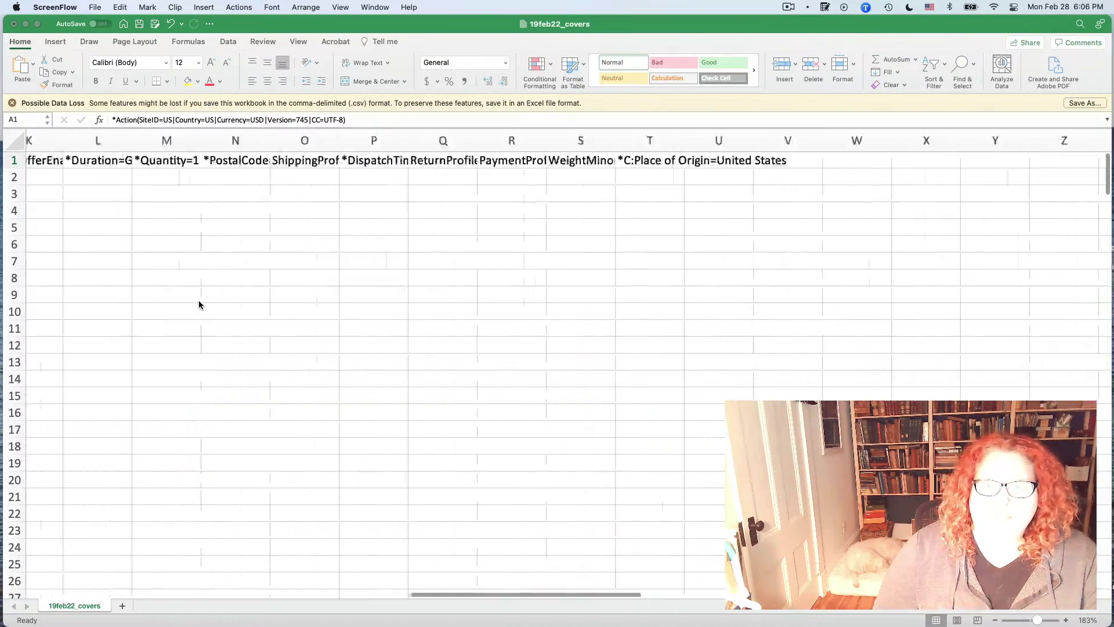
scroll(198, 304, left, 10)
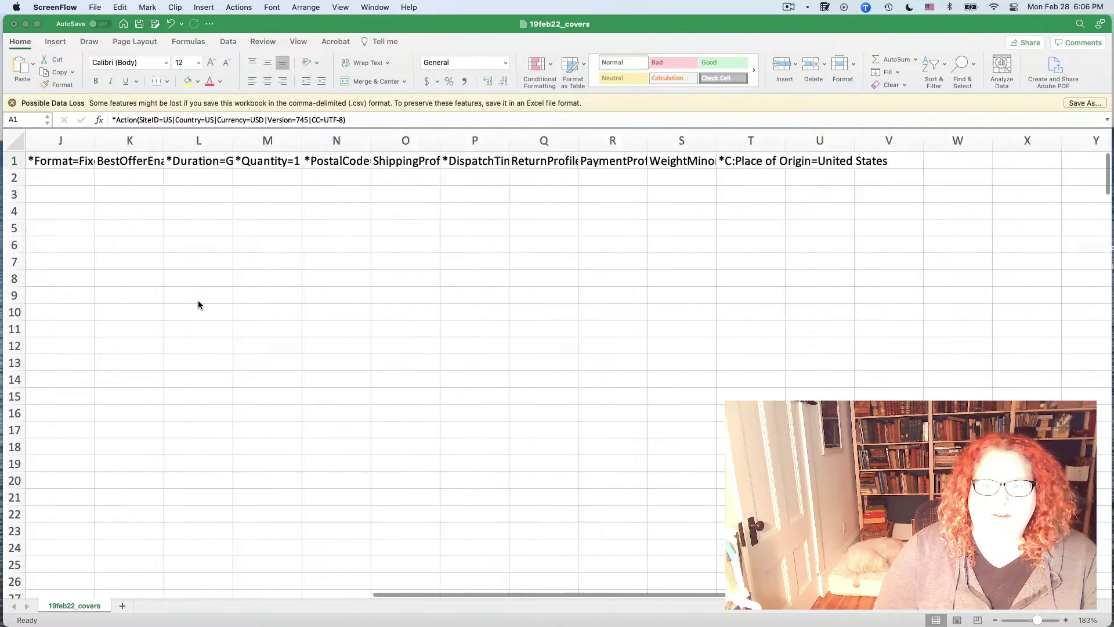
scroll(199, 304, left, 10)
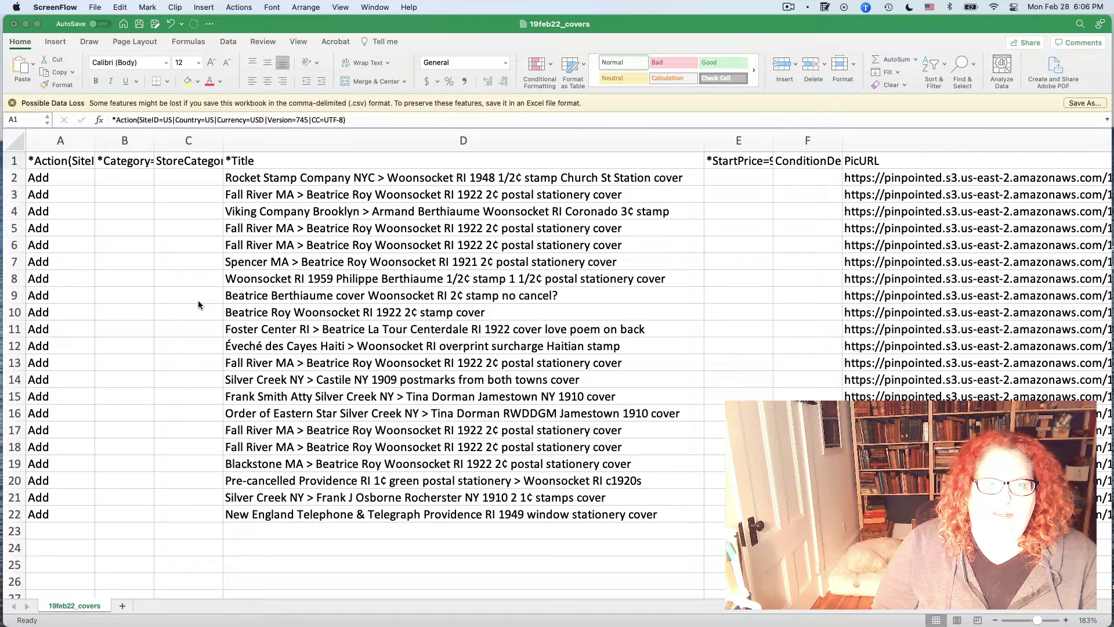
click(133, 162)
click(133, 162)
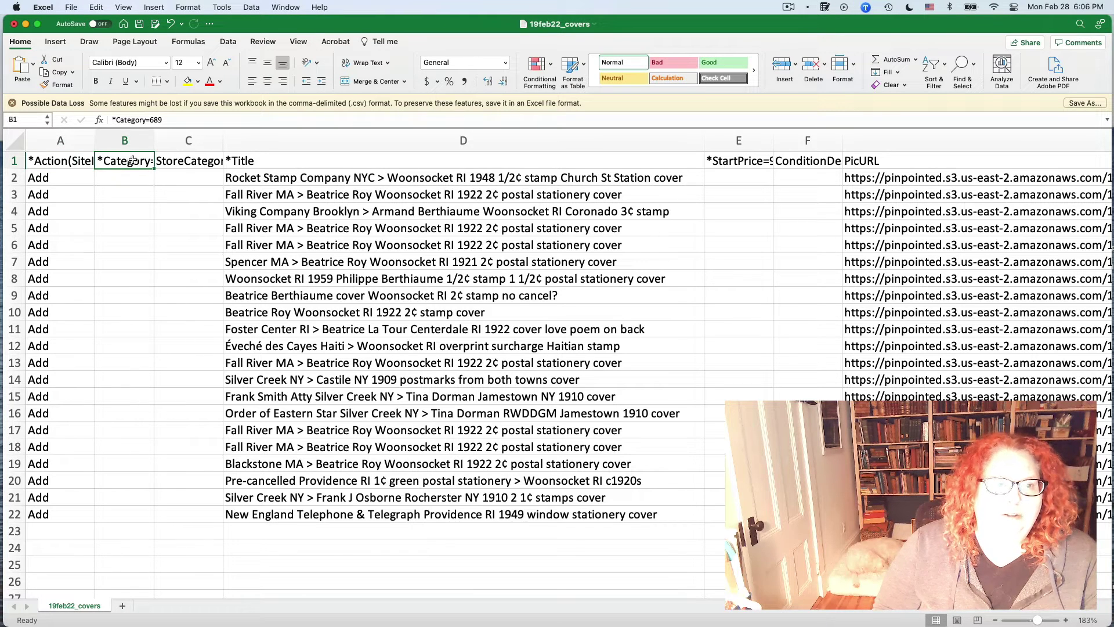
click(133, 177)
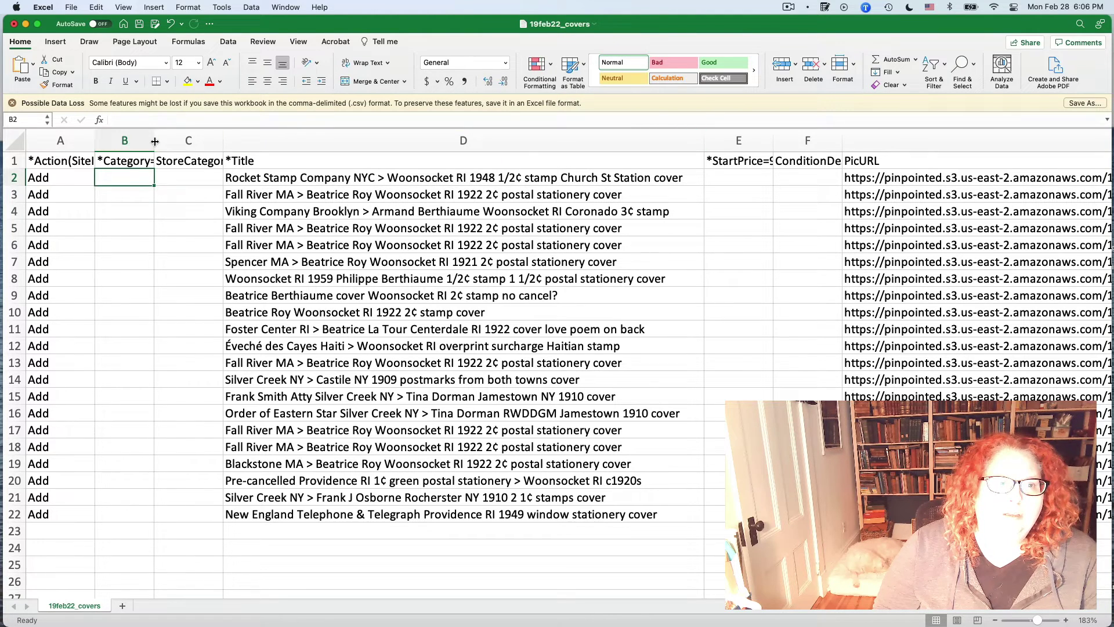
Widen column B so *Category=689 shows in full, then select the Category column
drag(154, 141, 278, 141)
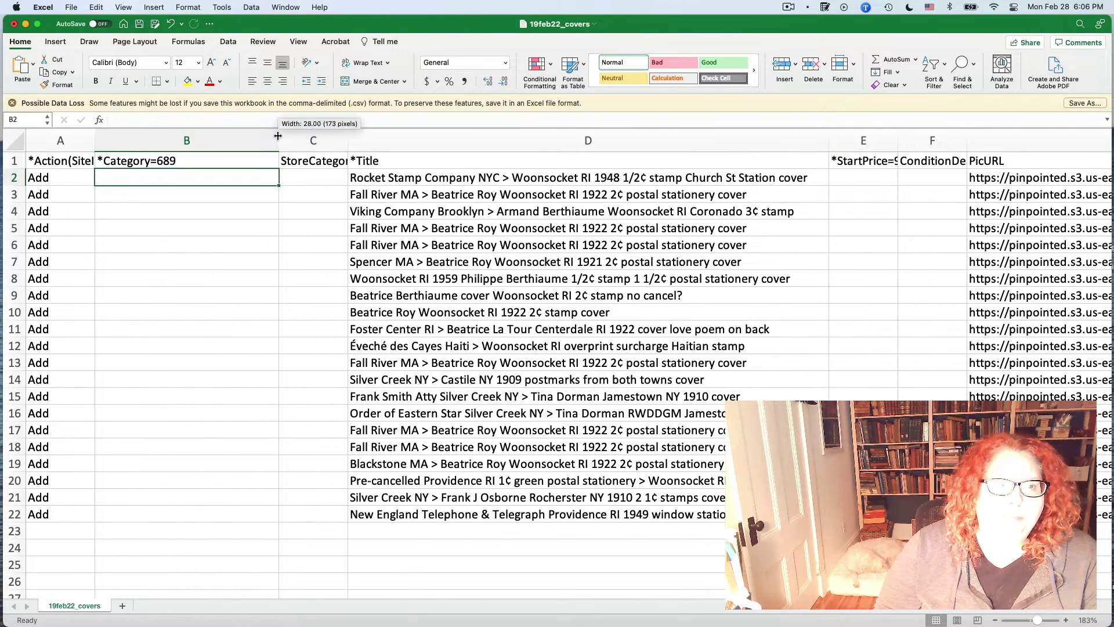
click(140, 161)
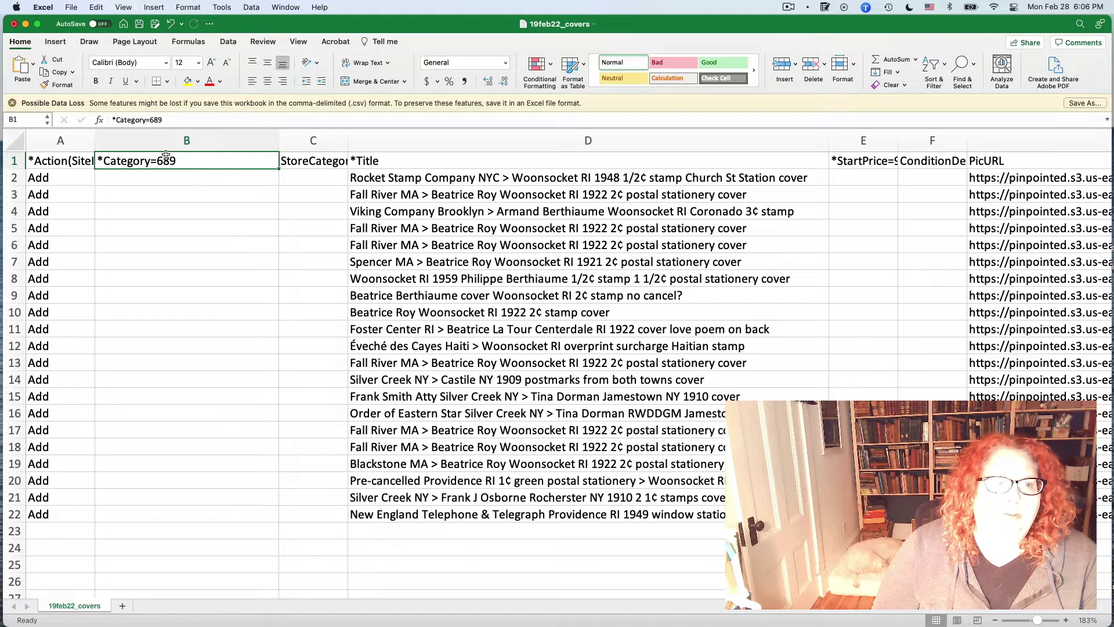
click(208, 149)
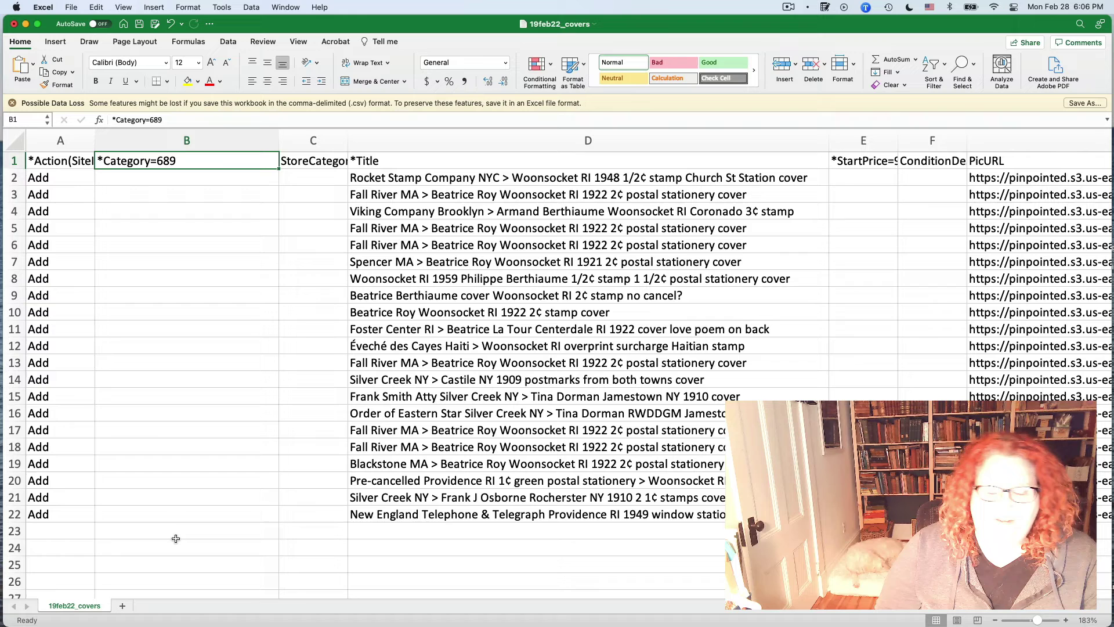
click(155, 382)
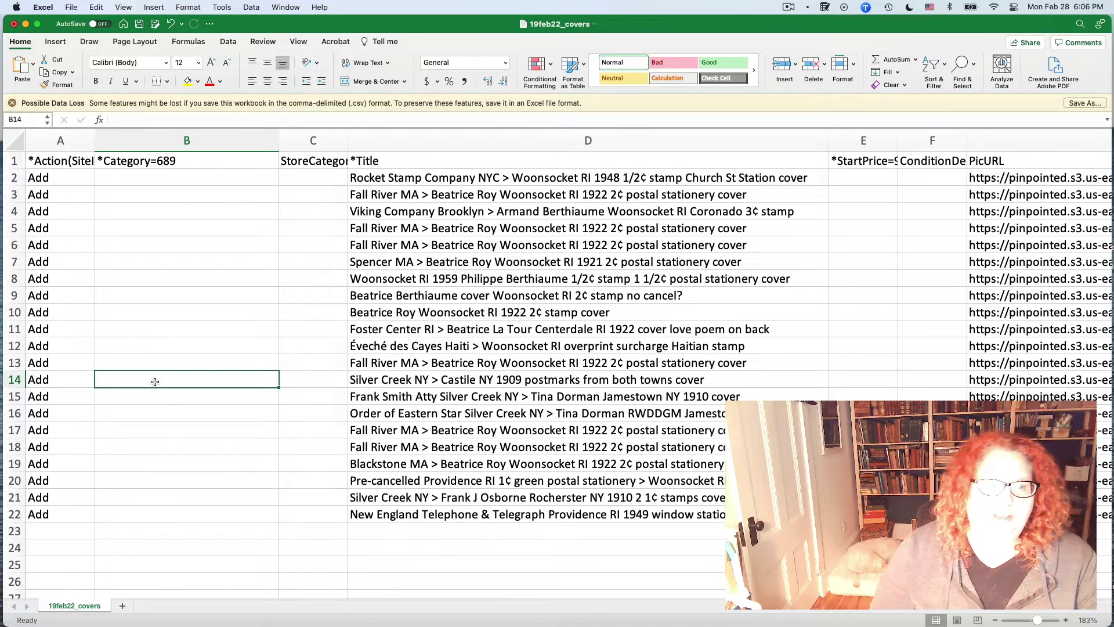
text(489)
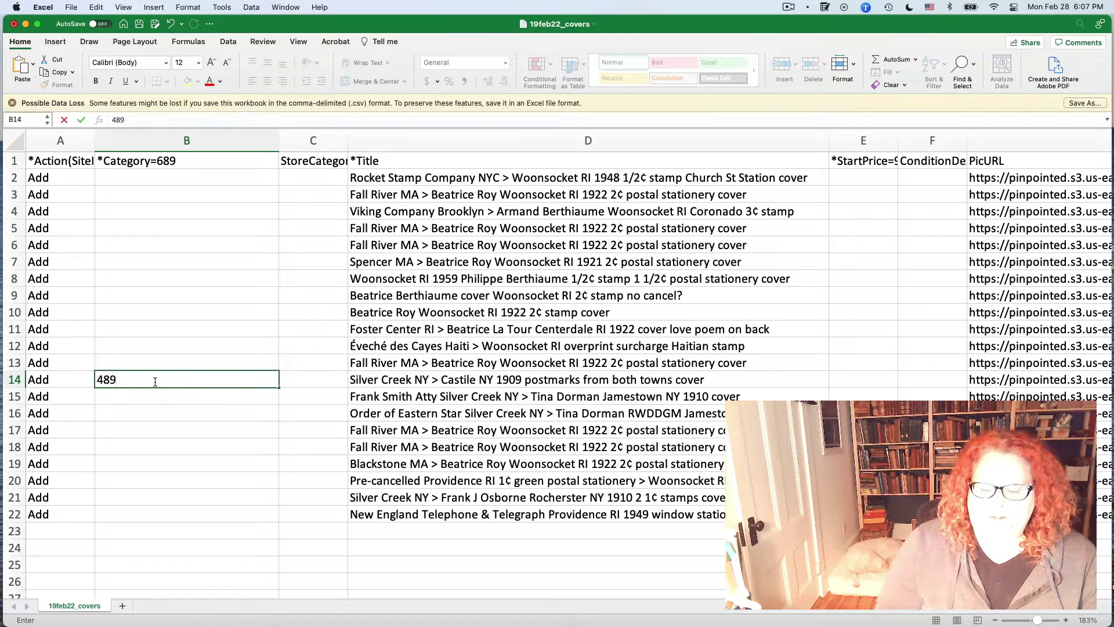
key(BackSpace)
key(BackSpace)
key(BackSpace)
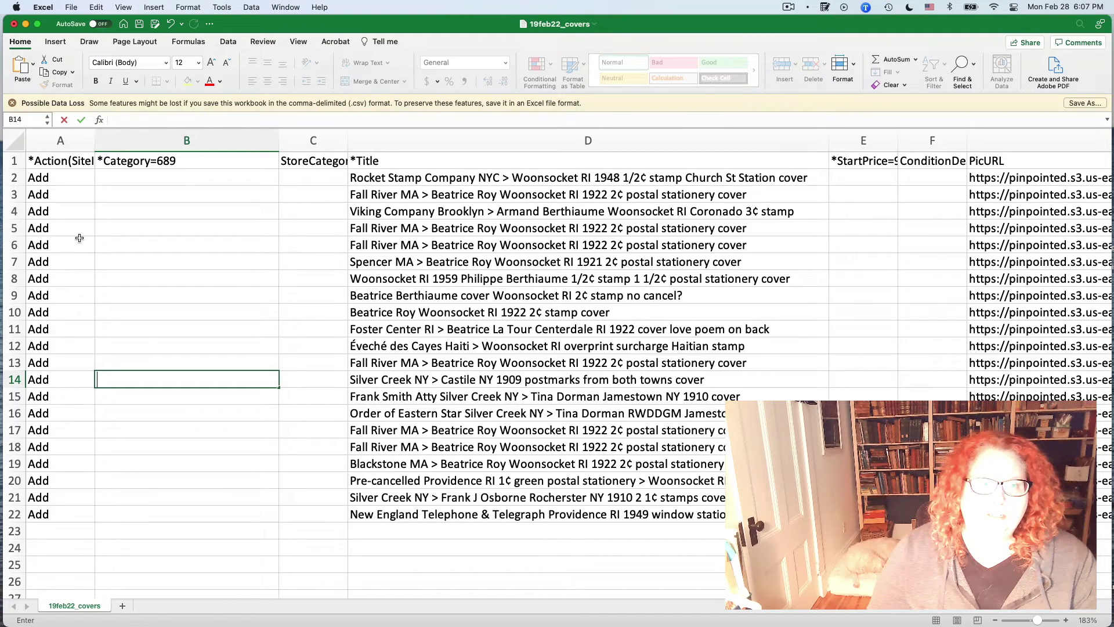
click(349, 136)
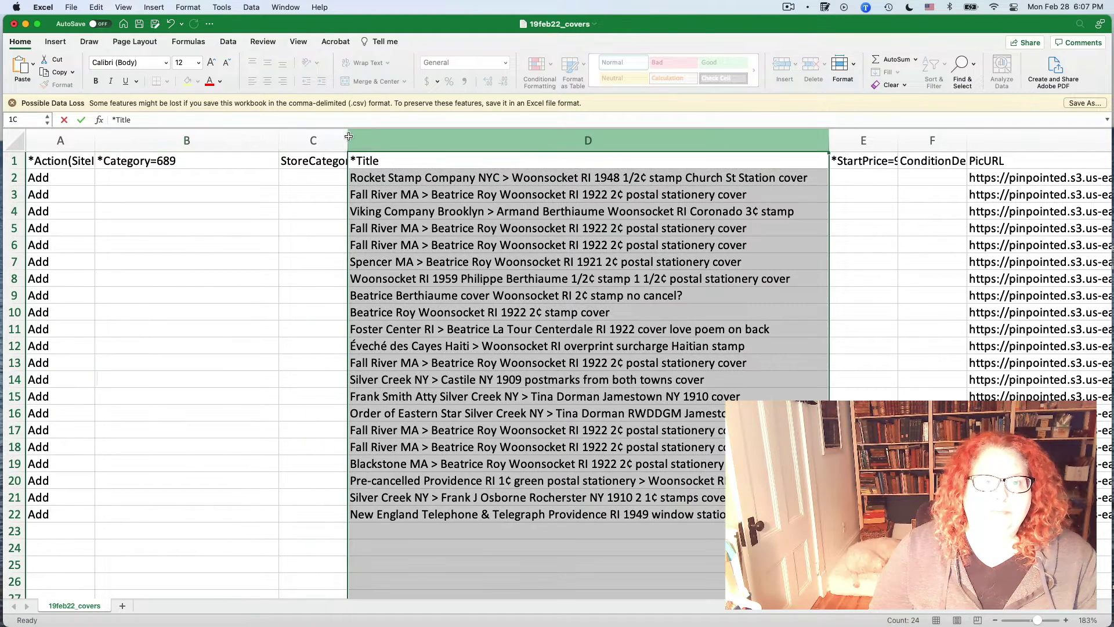
drag(346, 136, 464, 132)
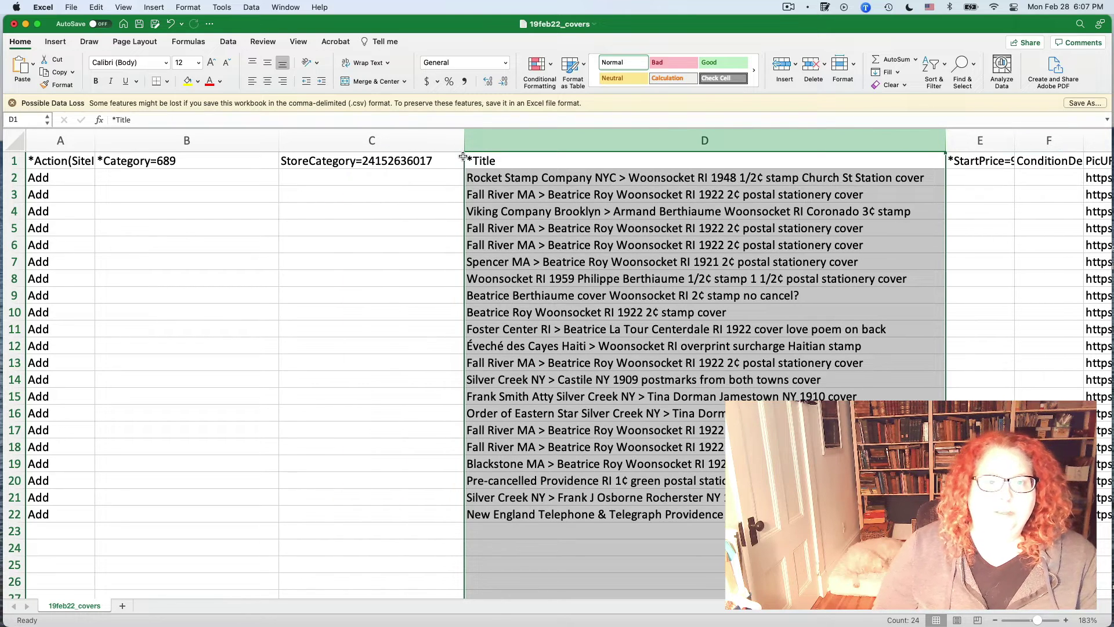
click(356, 164)
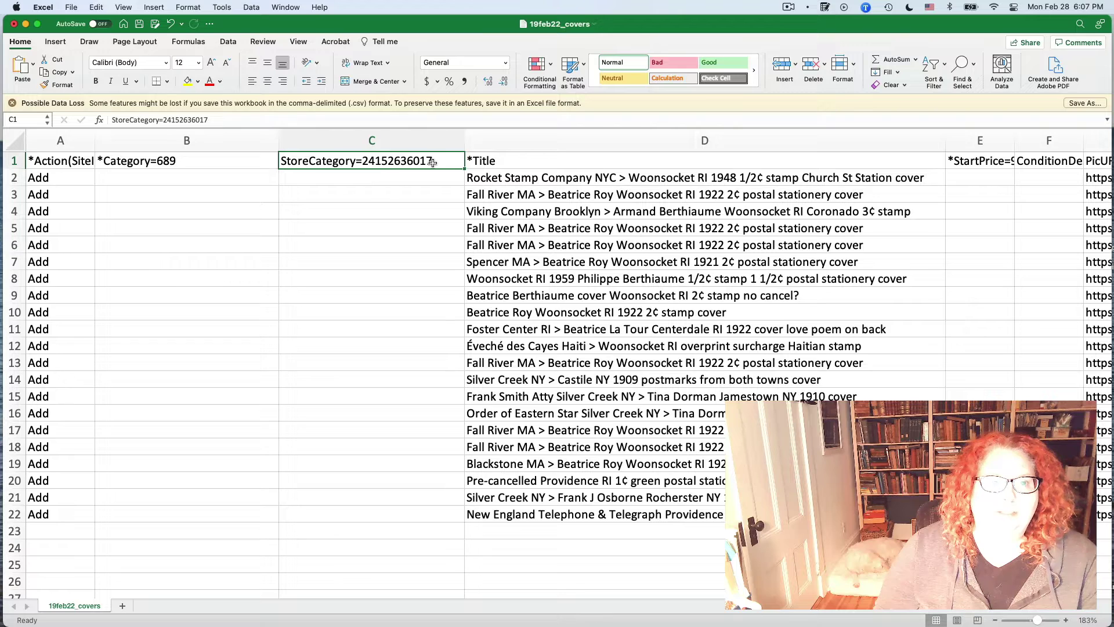
scroll(432, 161, right, 5)
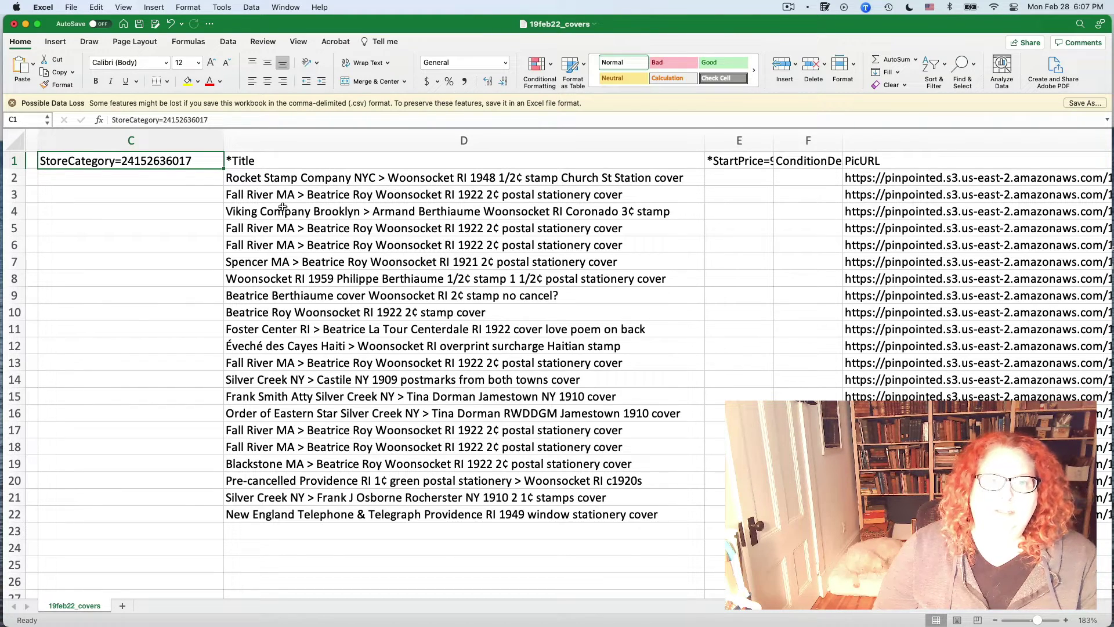
scroll(301, 423, right, 10)
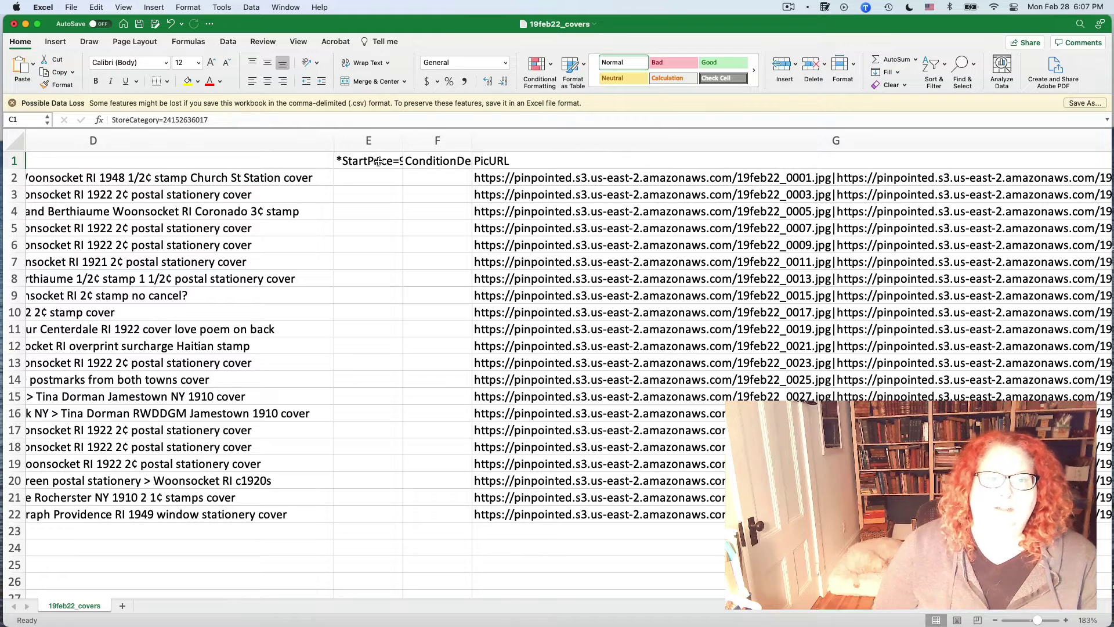
Widen columns H and I to show ConditionID=3000 and more of the Description header
click(456, 162)
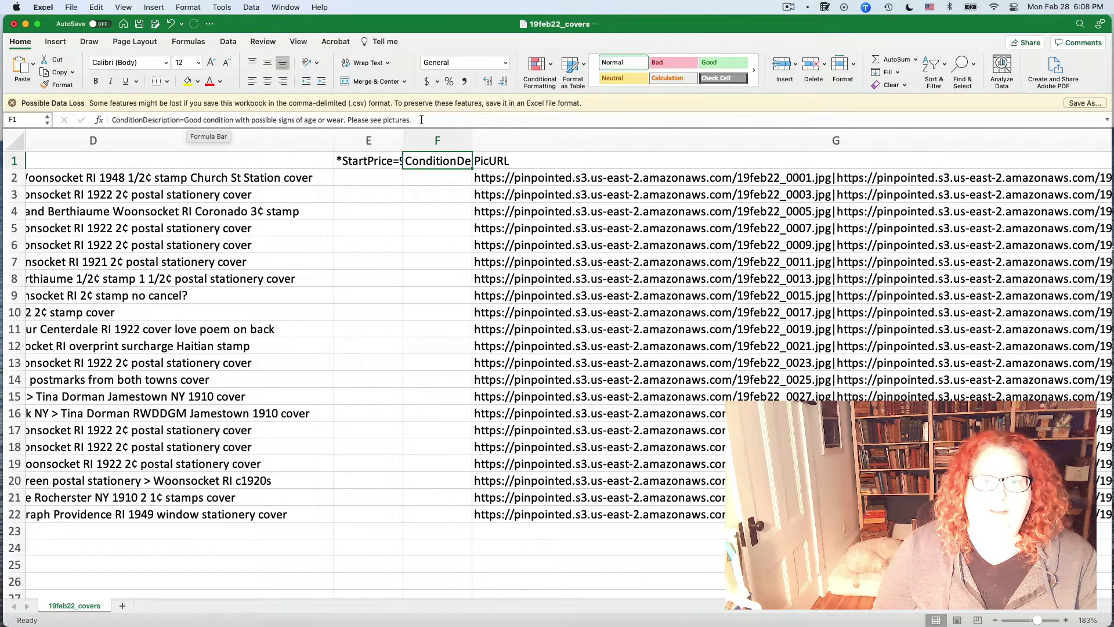
scroll(580, 165, right, 5)
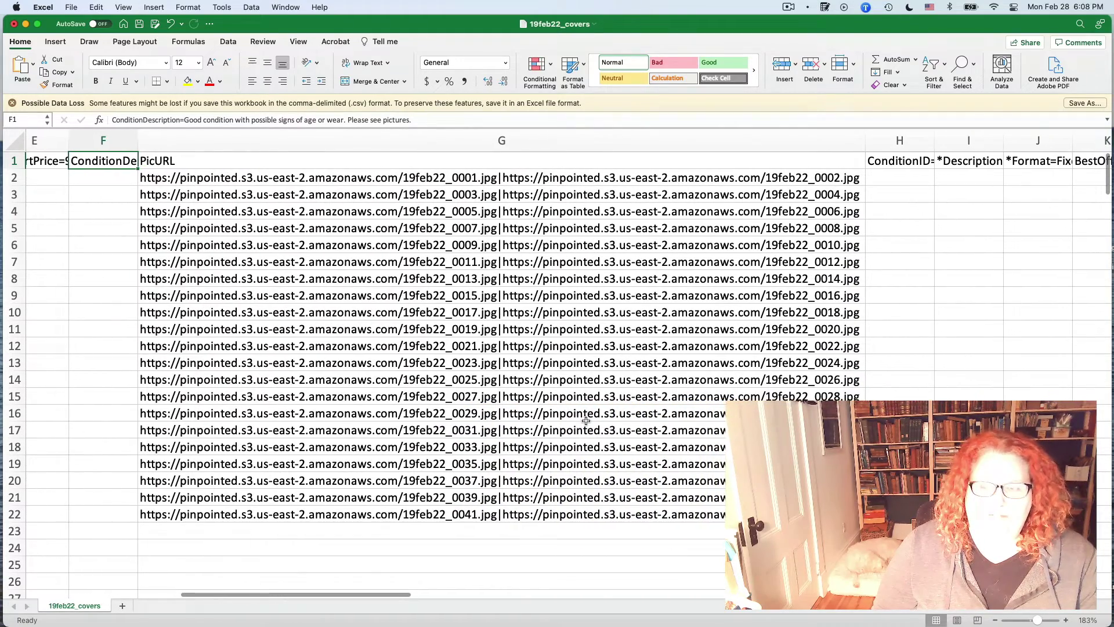
scroll(586, 420, right, 3)
scroll(586, 420, right, 4)
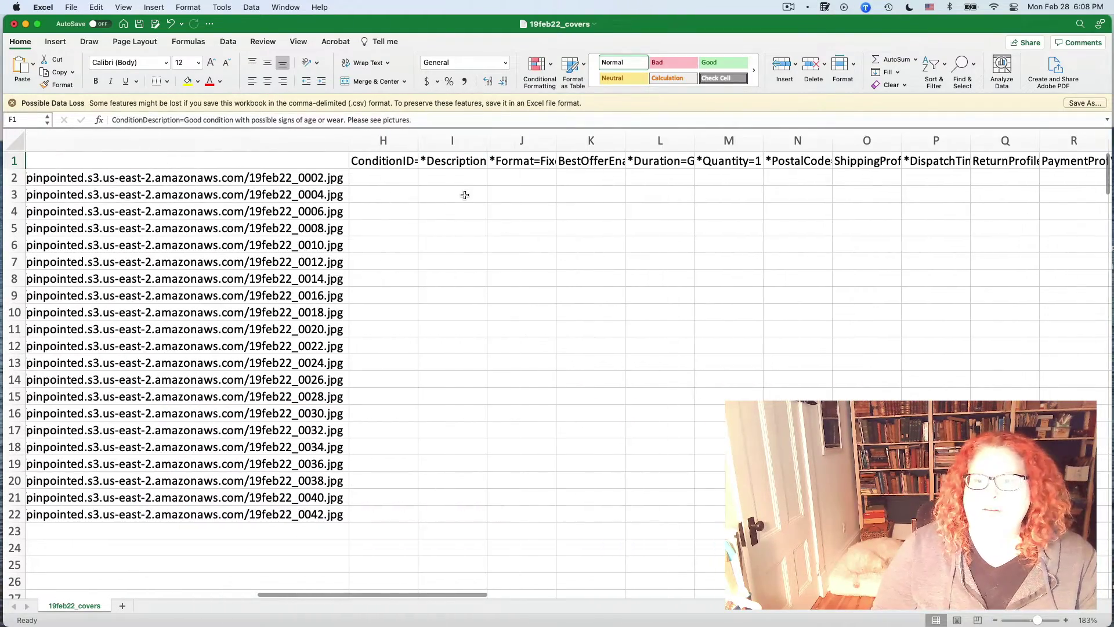
scroll(465, 195, right, 2)
scroll(464, 195, right, 2)
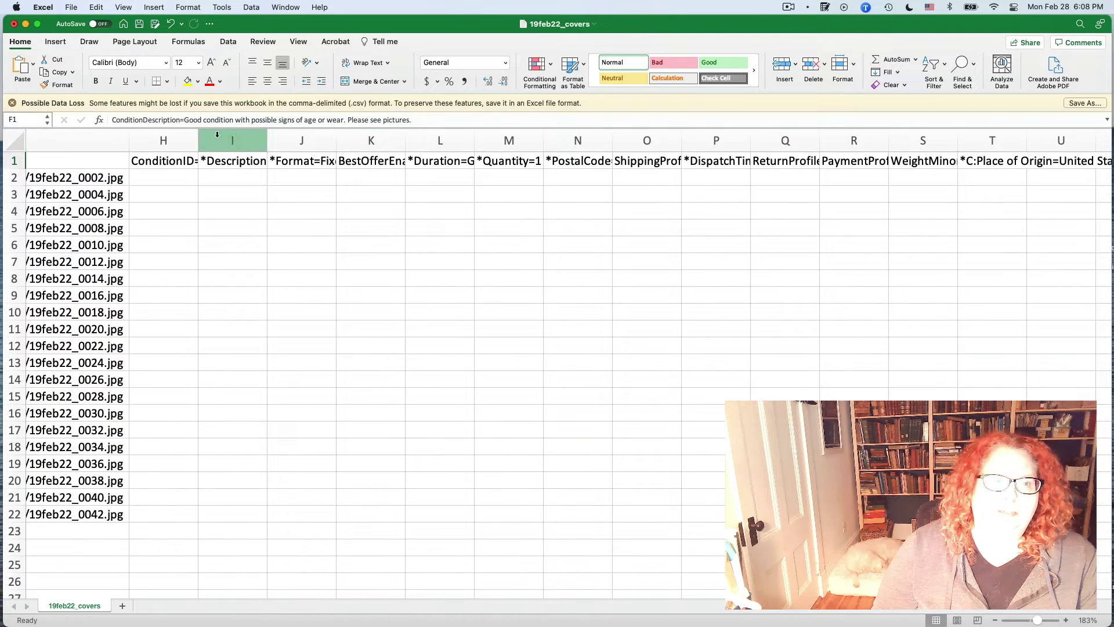
drag(198, 137, 246, 148)
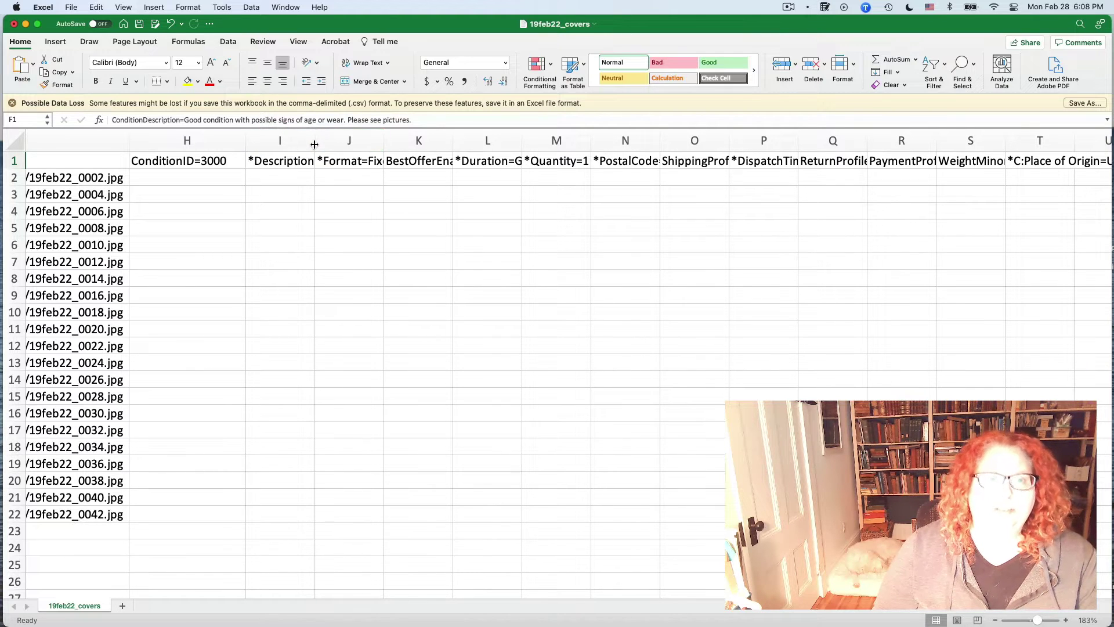
drag(313, 144, 510, 149)
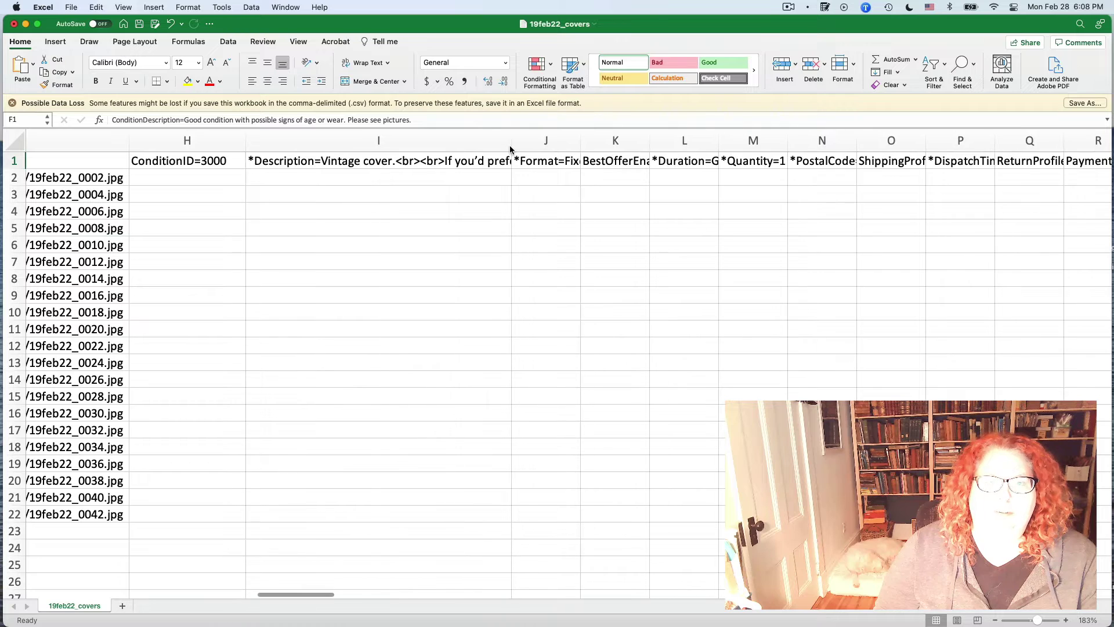
Expand the formula bar to read I1's full Description text and its <br><br> tags
click(328, 160)
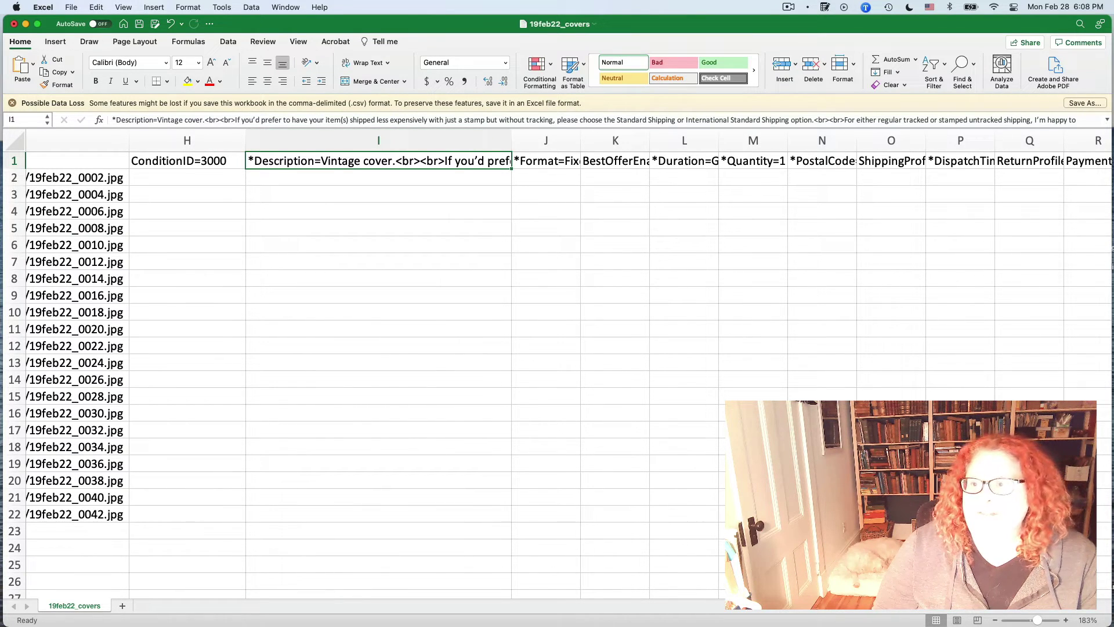
click(1107, 120)
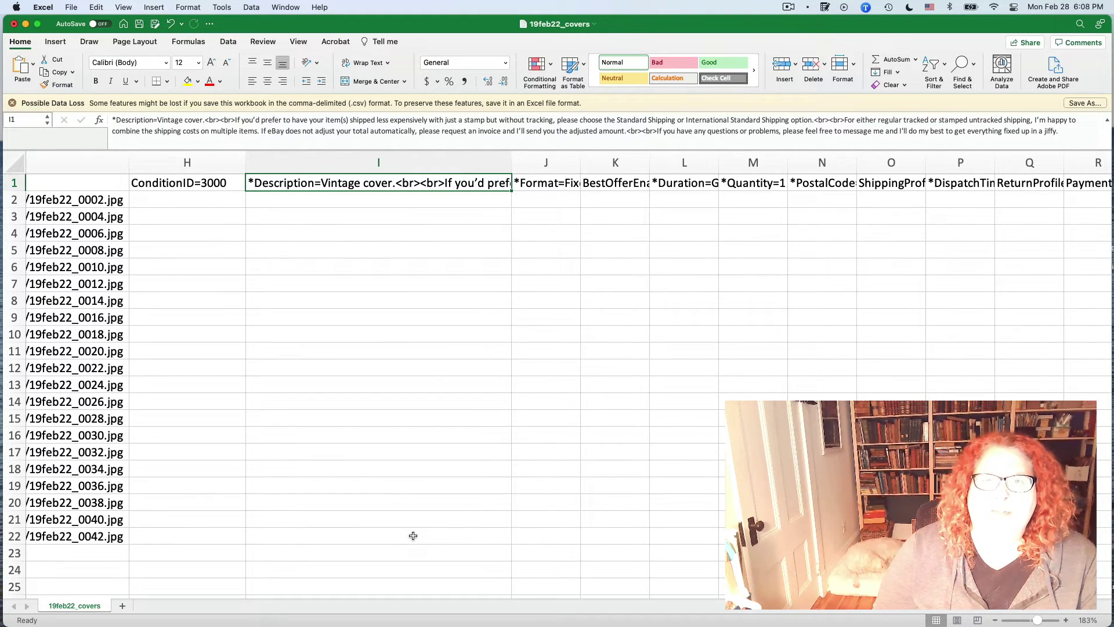
double_click(224, 119)
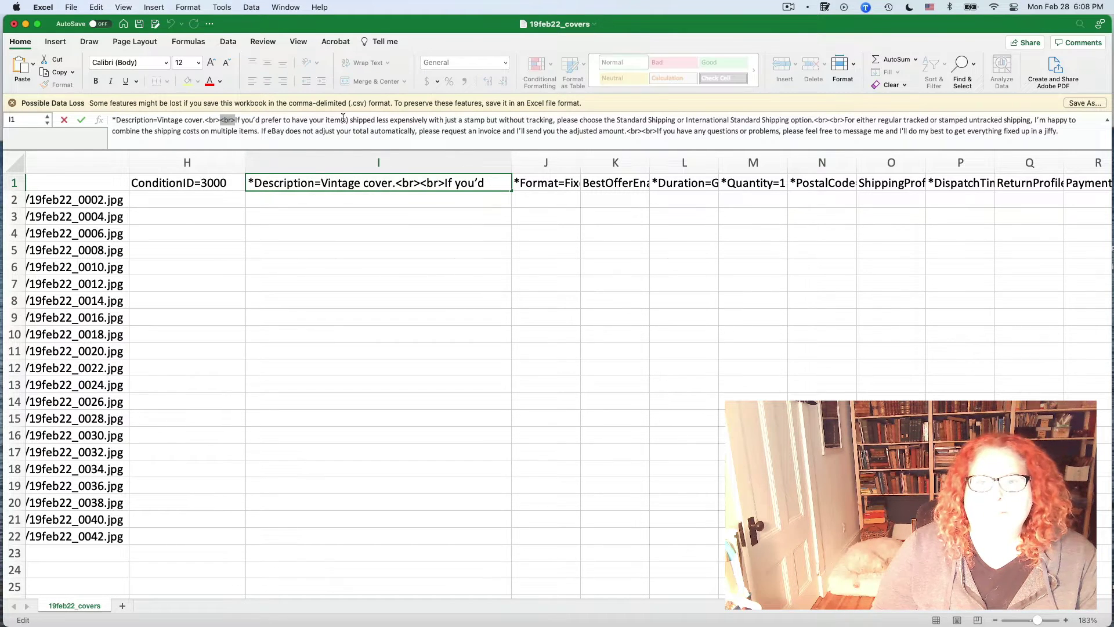
click(840, 126)
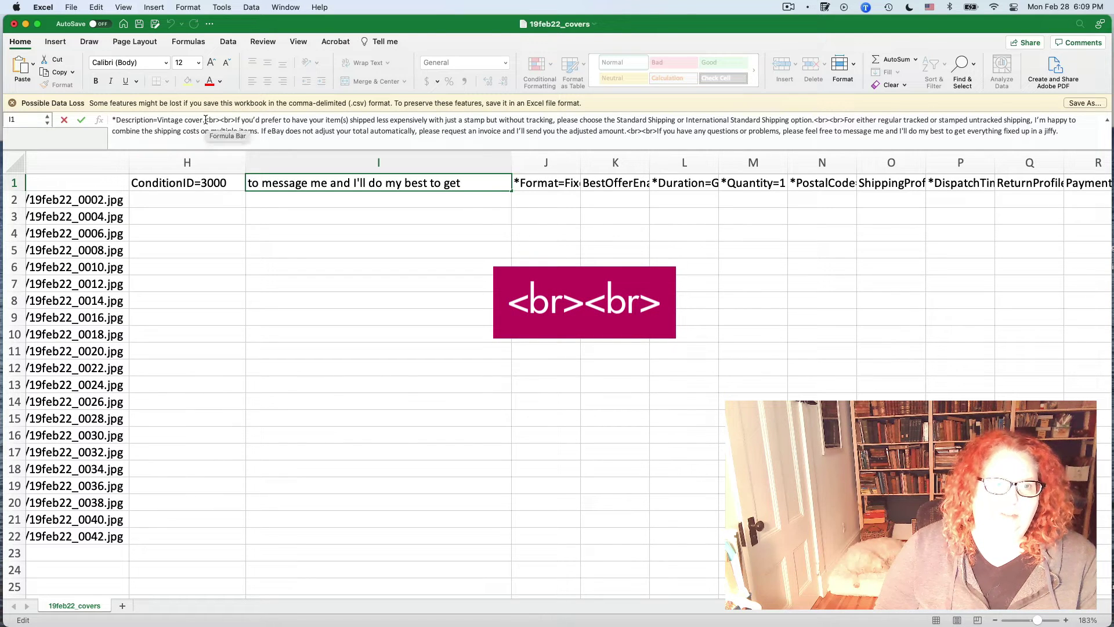
Highlight the <br><br> after 'Vintage cover.' in the I1 formula bar
drag(205, 120, 237, 119)
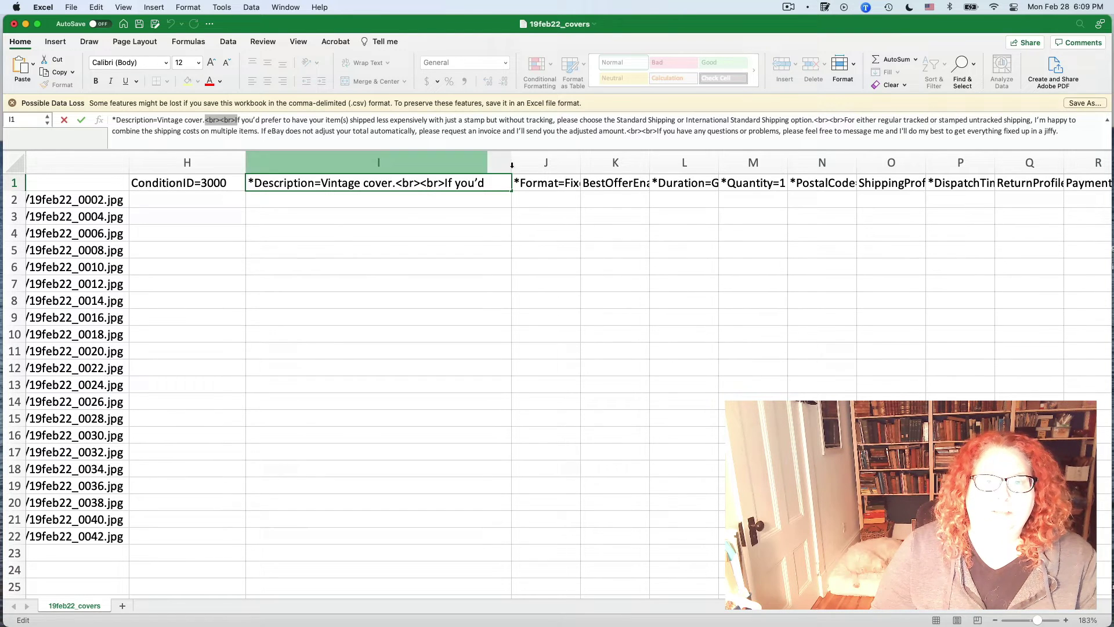
Leave the Description edit and narrow column I back down
click(492, 199)
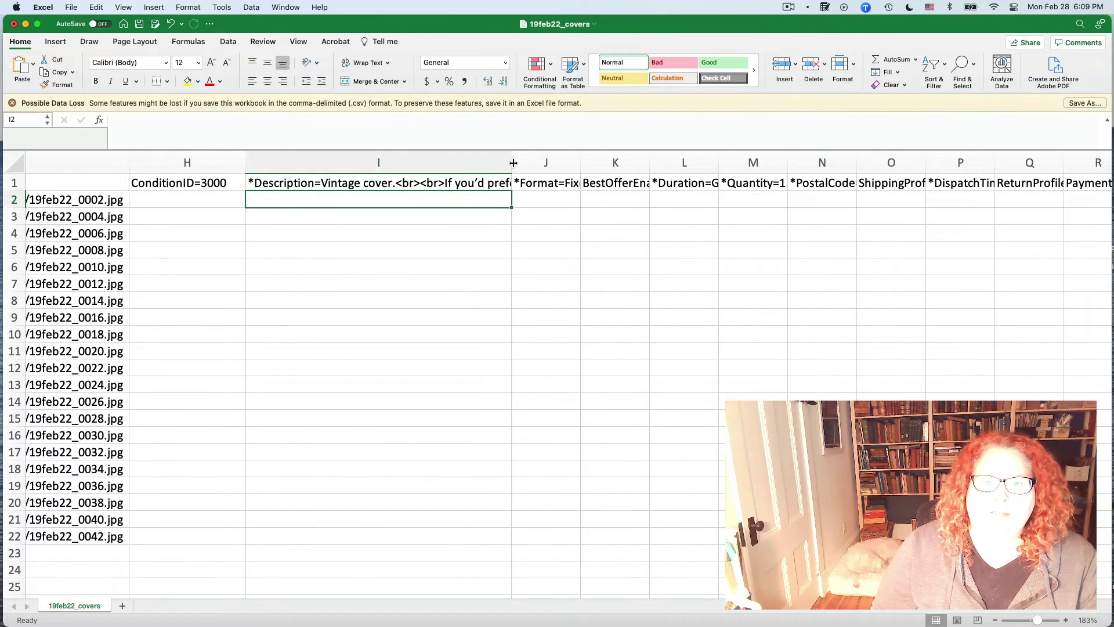
drag(511, 162, 368, 161)
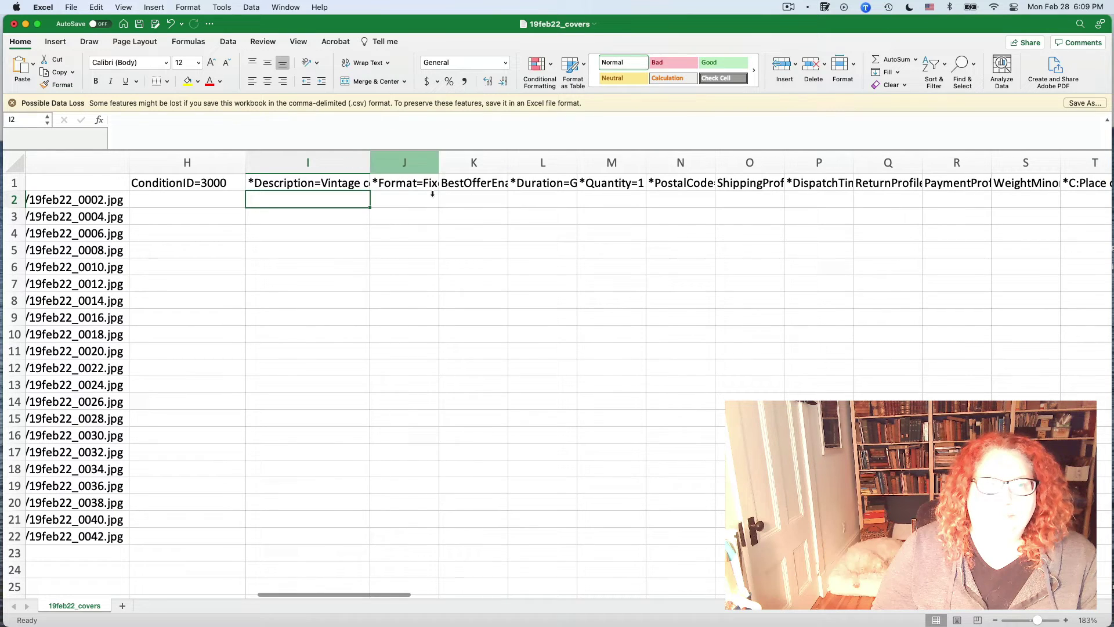
scroll(434, 190, right, 3)
scroll(434, 190, right, 1)
Check the *Format=FixedPrice and BestOfferEnabled=1 headers in J1 and K1, then return to column A
click(278, 183)
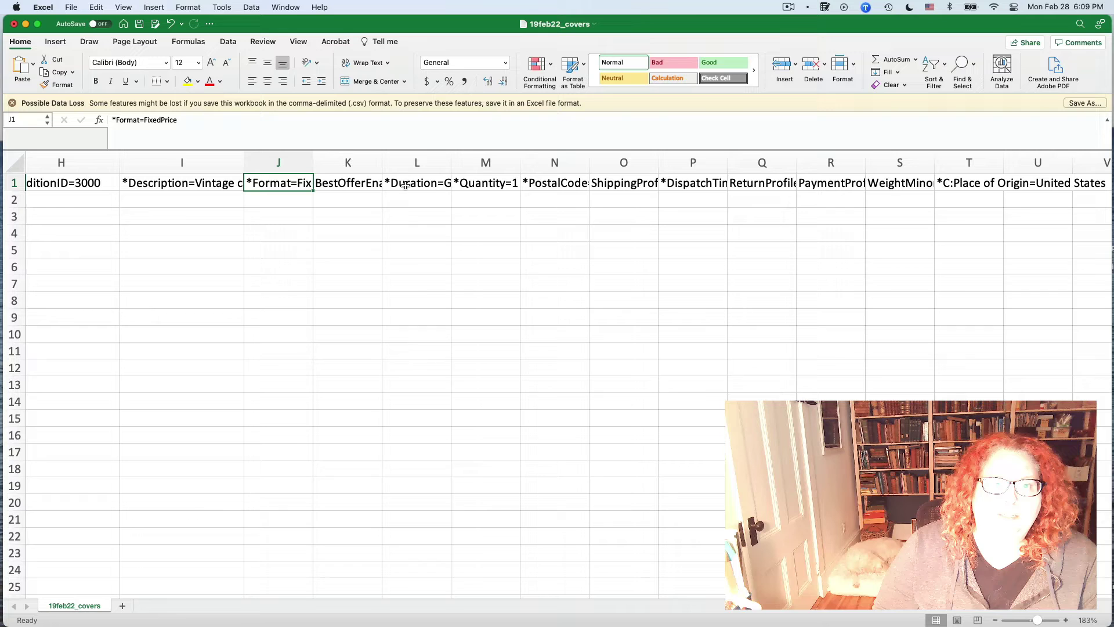
click(362, 183)
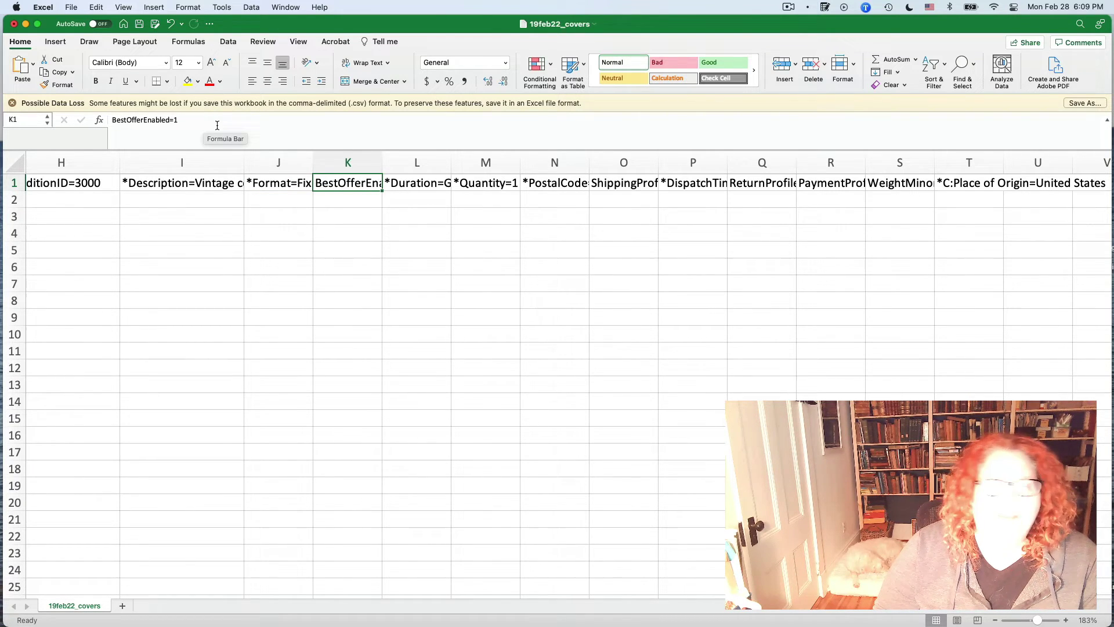
scroll(552, 248, right, 8)
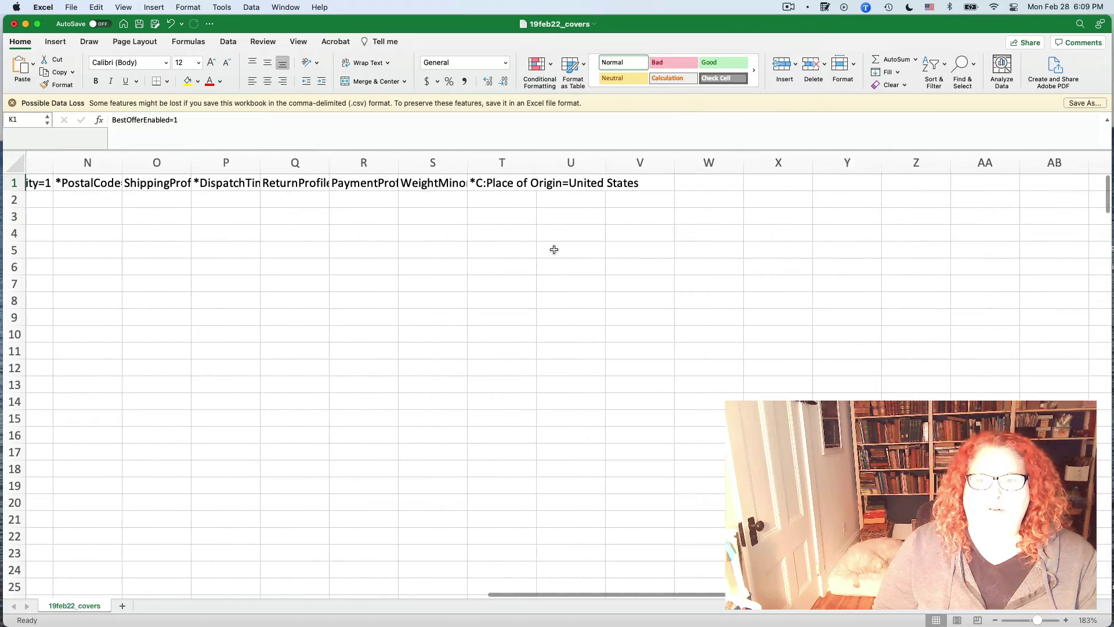
scroll(554, 250, left, 9)
scroll(554, 250, left, 10)
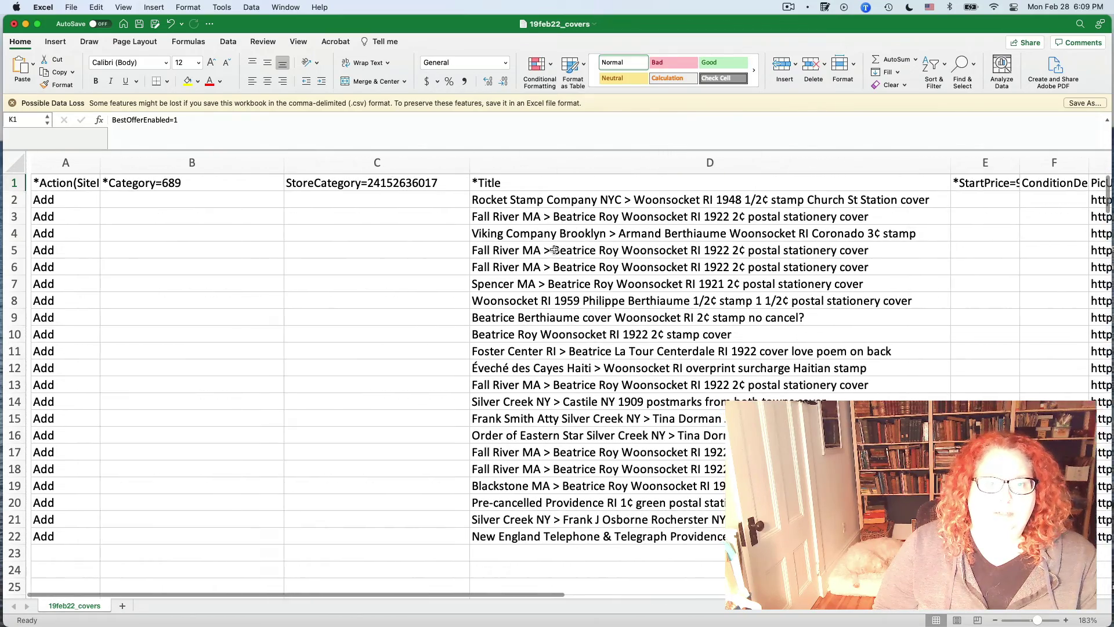
scroll(554, 249, down, 1)
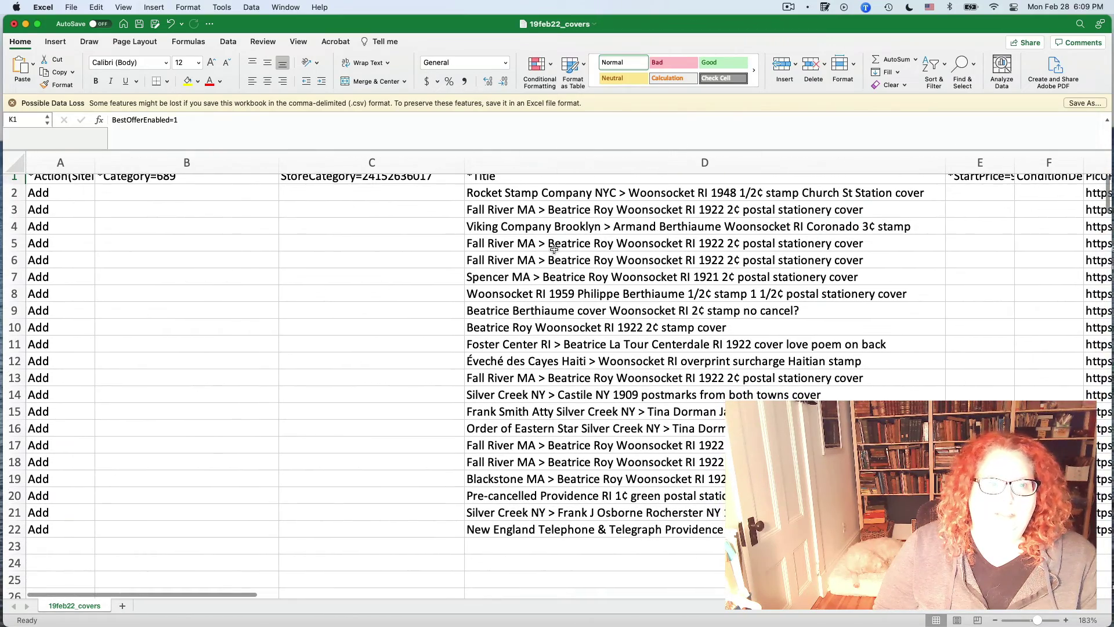
scroll(554, 249, up, 1)
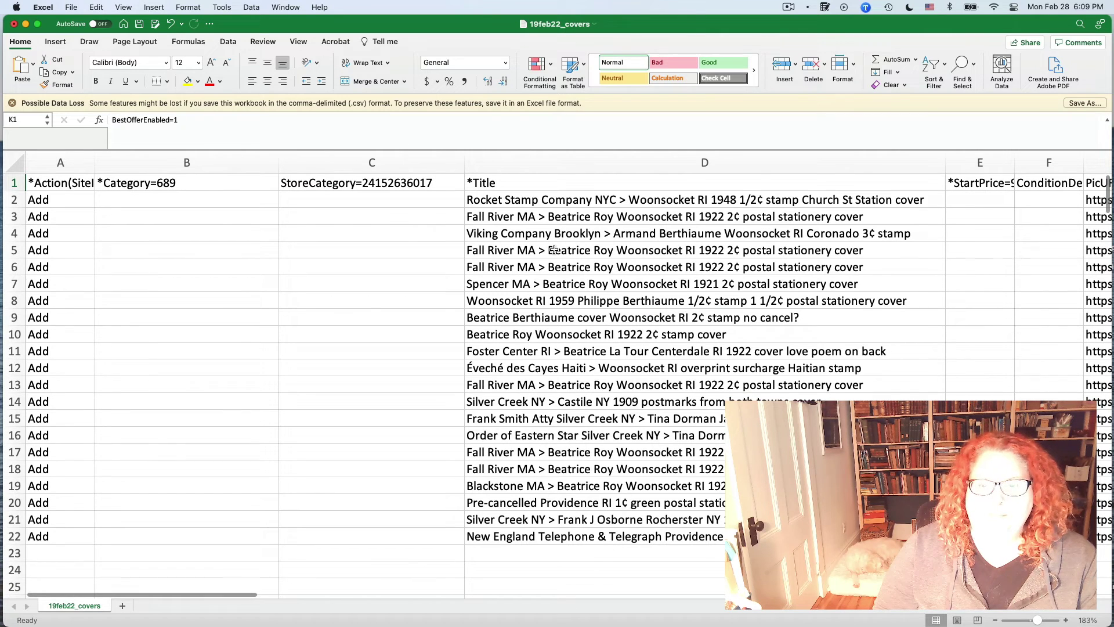